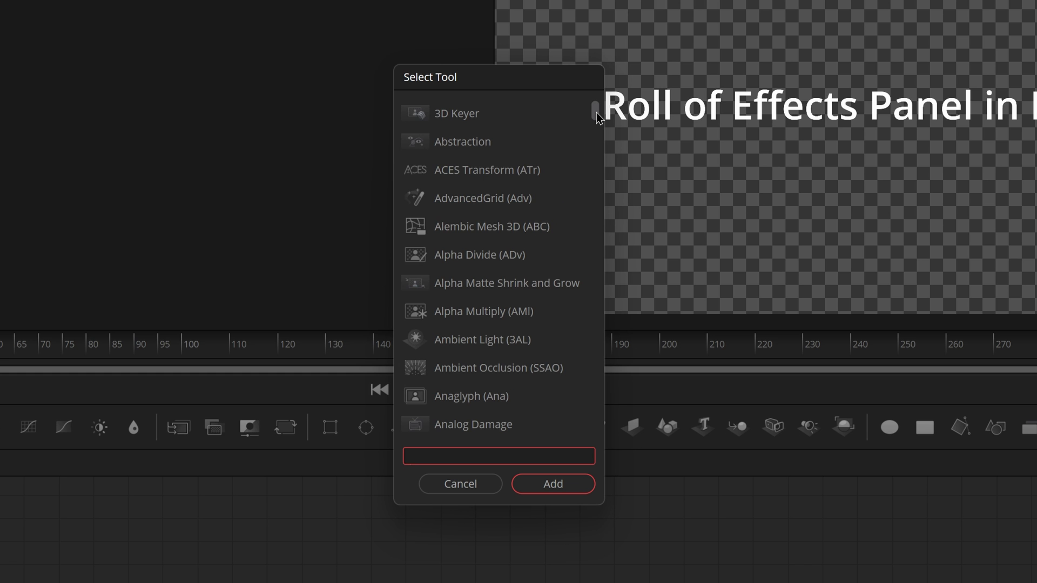
- Drag Dust & Scratches onto the Asset 4.png logo layer in Comp 1
{"action": "left_click_drag", "start_coordinate": [596, 106], "coordinate": [614, 460]}
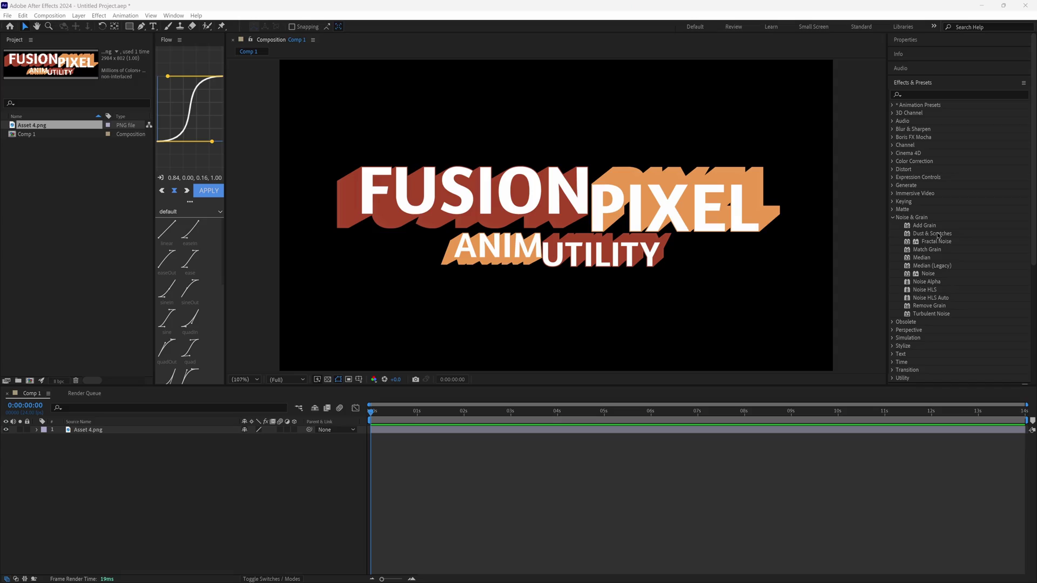
{"action": "left_click_drag", "start_coordinate": [932, 234], "coordinate": [115, 434]}
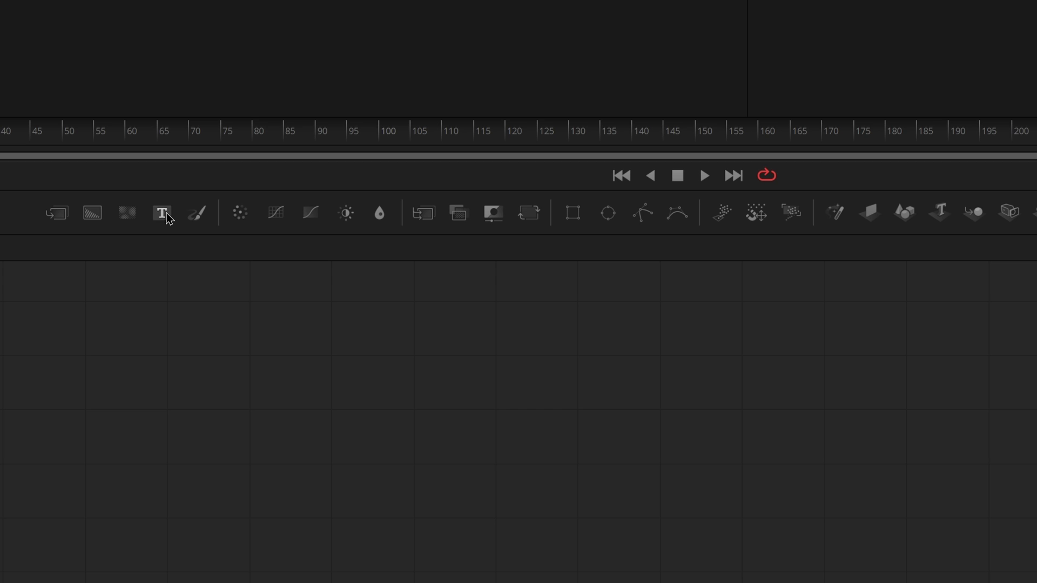
- Drag the Text+ tool into the Nodes panel to create Text1
{"action": "left_click_drag", "start_coordinate": [167, 214], "coordinate": [992, 373]}
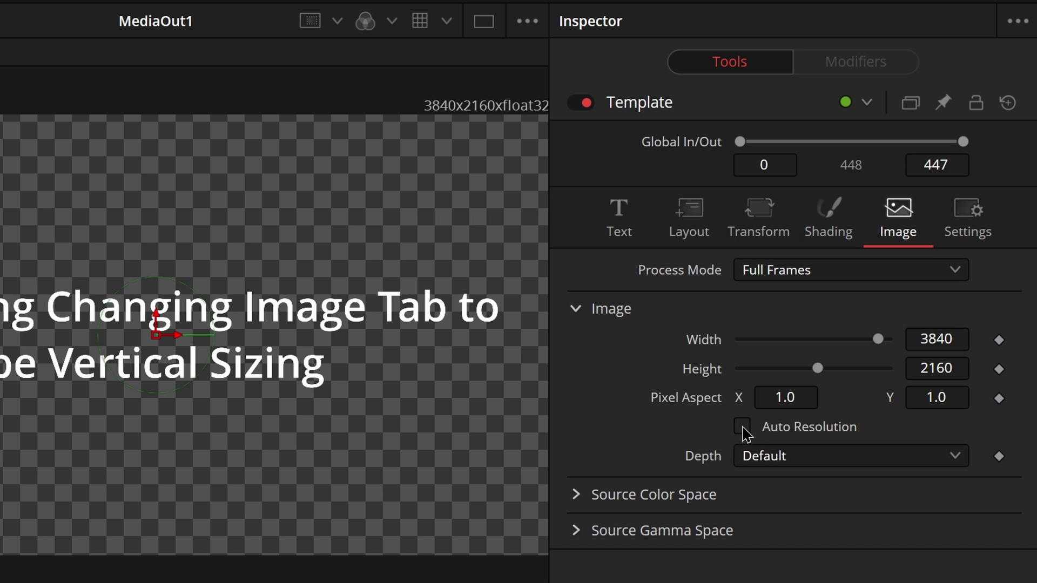
- Set the Template to 2160 × 3840, then enable Auto Resolution to restore 3840×2160
{"action": "left_click", "coordinate": [951, 339]}
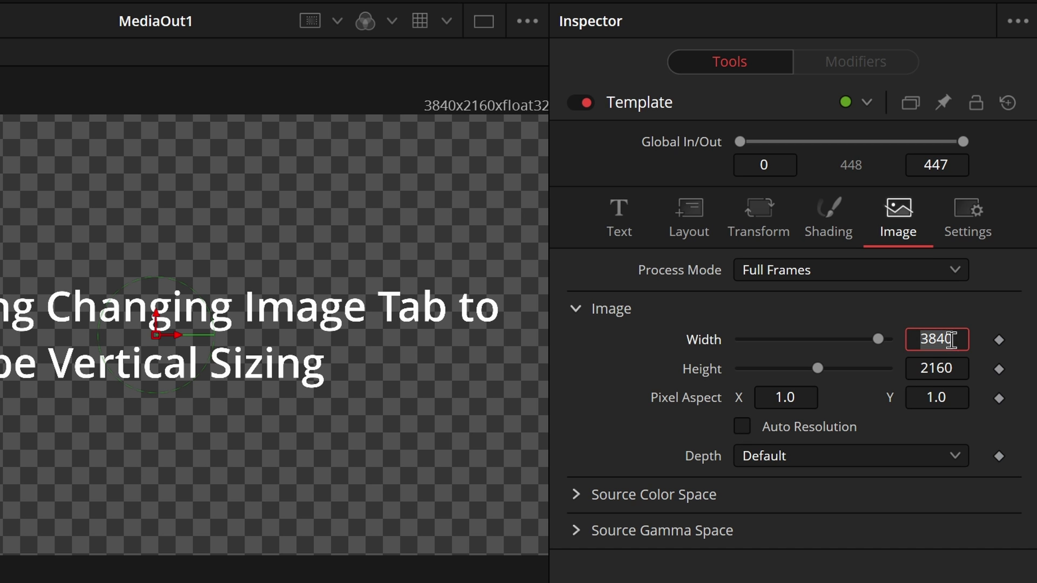
{"action": "type", "text": "2160"}
{"action": "key", "text": "Return"}
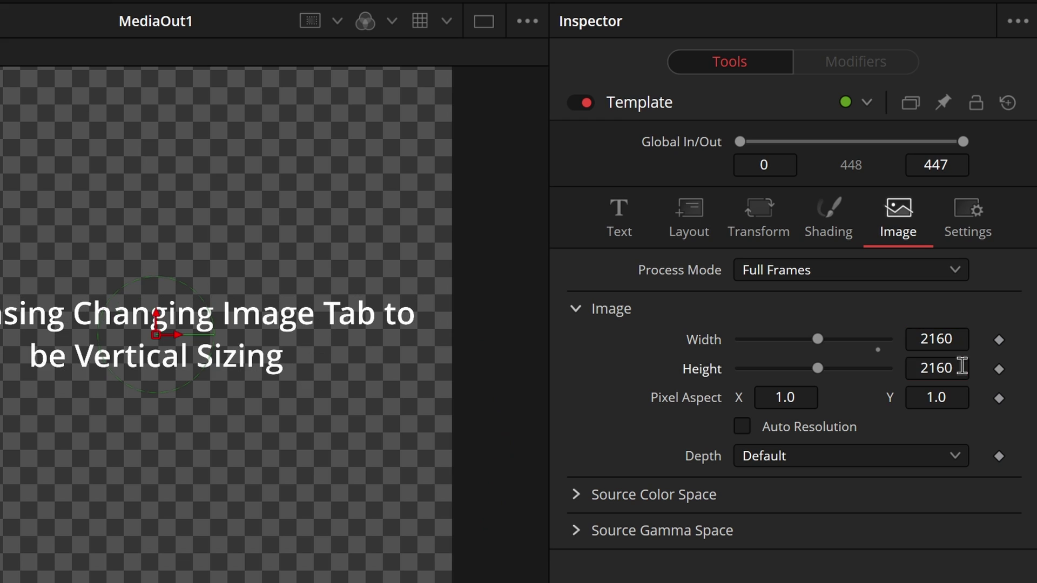
{"action": "left_click", "coordinate": [956, 368]}
{"action": "type", "text": "3840"}
{"action": "key", "text": "Return"}
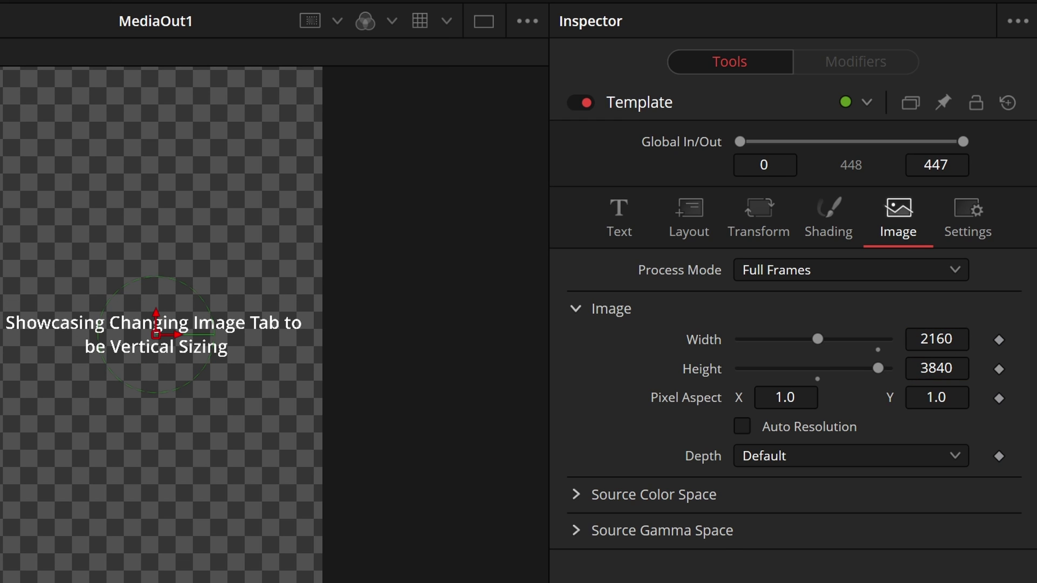
{"action": "left_click", "coordinate": [743, 427]}
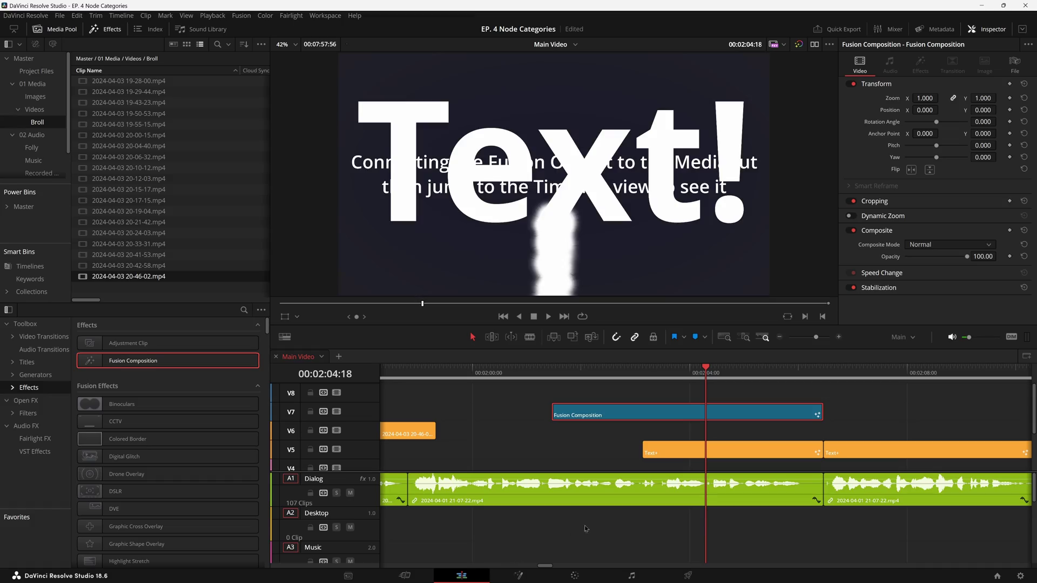
- Show the renderer's Image tab: 3840×2160 with Auto Resolution on
{"action": "left_click", "coordinate": [681, 455]}
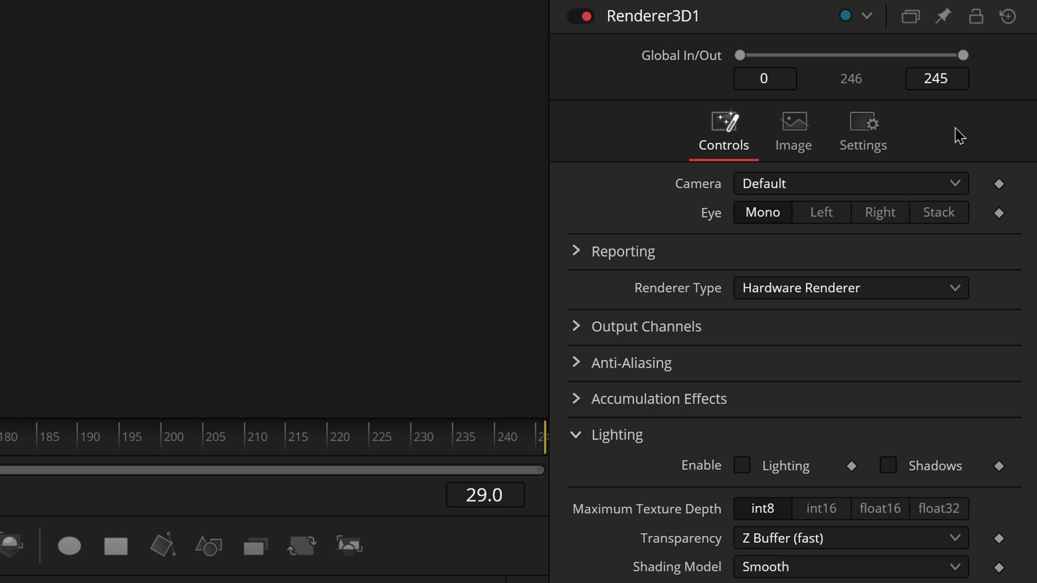
{"action": "left_click", "coordinate": [811, 135]}
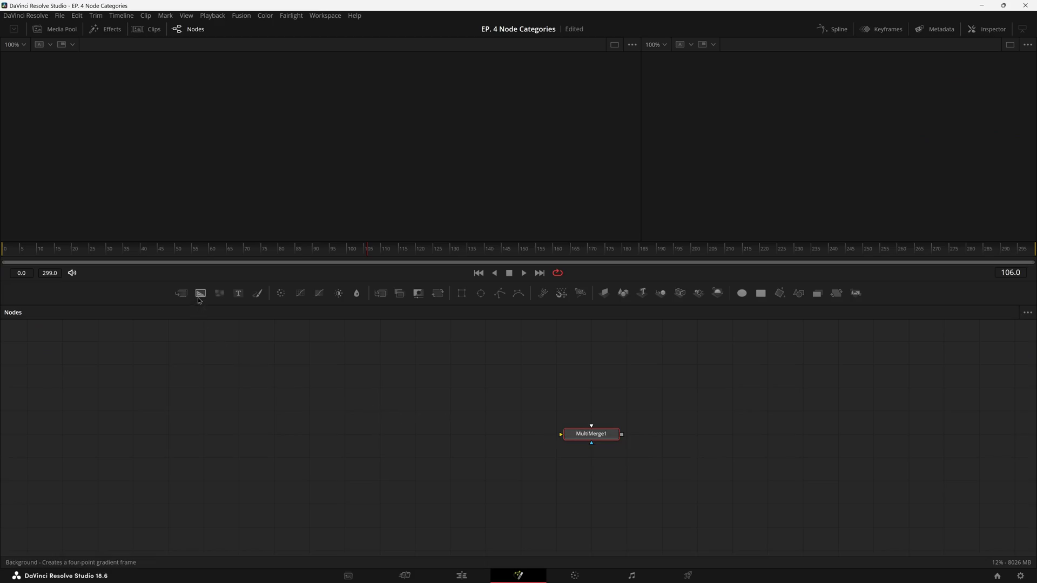
- Add Background1 and inspect its solid black color and 3840×2160 image settings
{"action": "left_click_drag", "start_coordinate": [200, 293], "coordinate": [605, 485]}
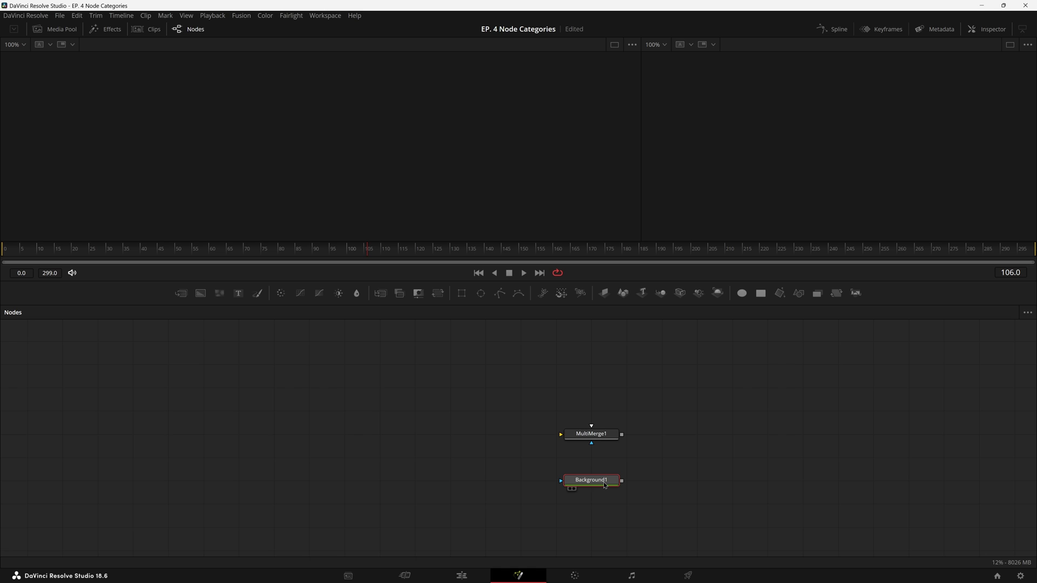
{"action": "left_click", "coordinate": [987, 29]}
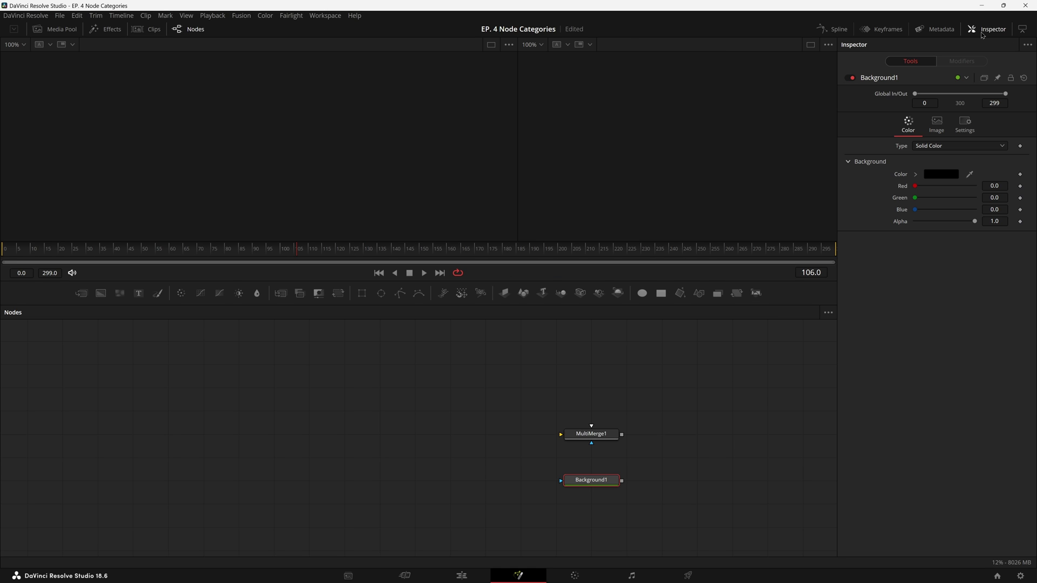
{"action": "left_click", "coordinate": [929, 132]}
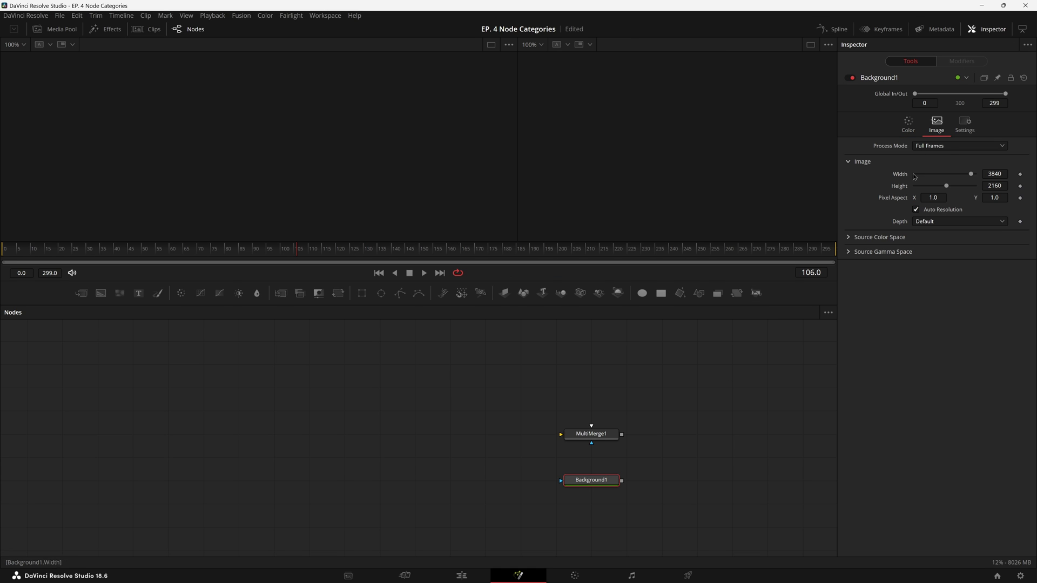
{"action": "left_click", "coordinate": [909, 125]}
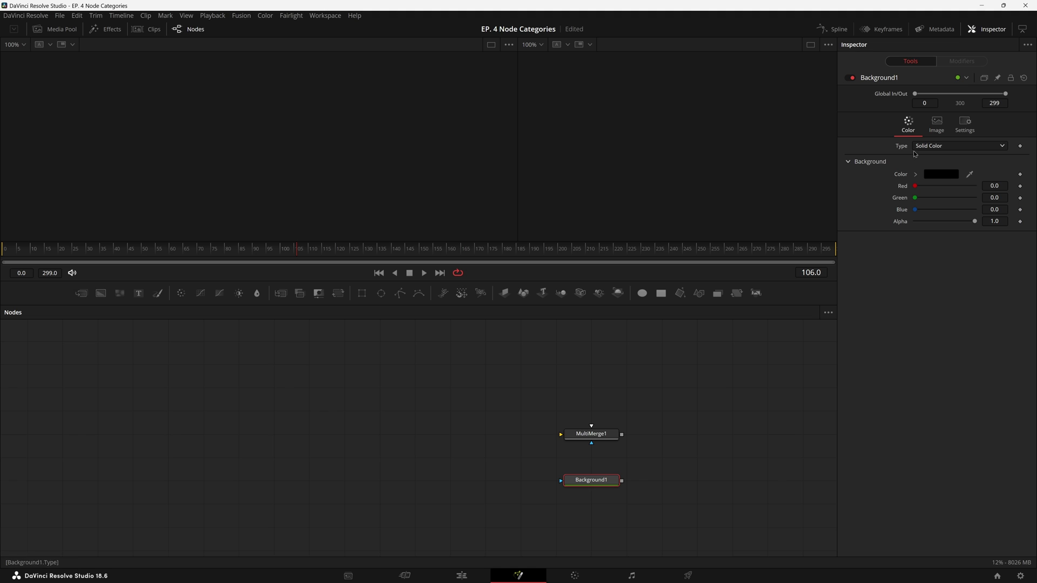
- Lower the background alpha and connect FastNoise1, Text1 and the rendered ellipse into MultiMerge1
{"action": "left_click_drag", "start_coordinate": [964, 222], "coordinate": [916, 222]}
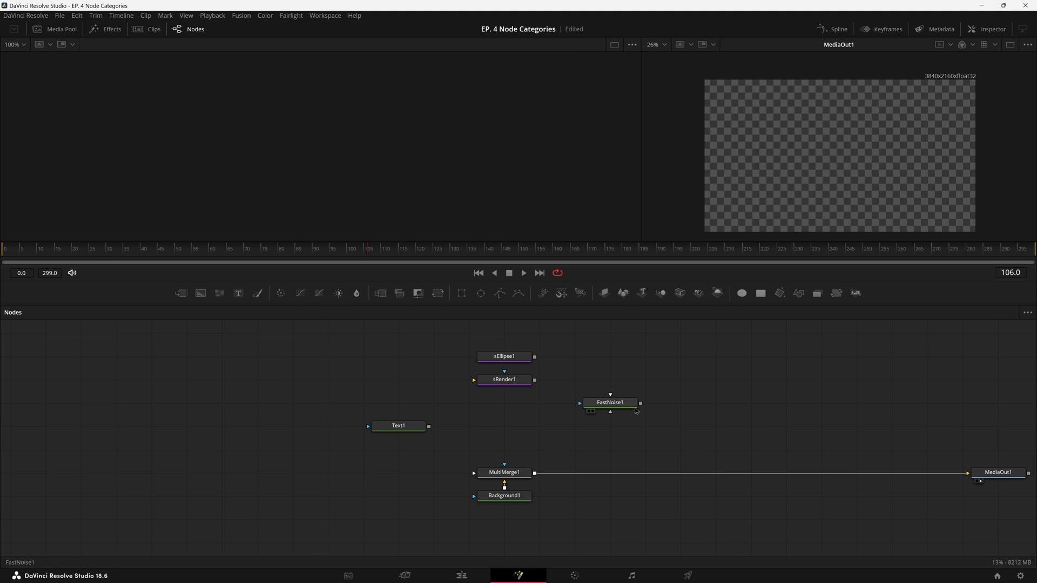
{"action": "left_click_drag", "start_coordinate": [641, 404], "coordinate": [519, 473]}
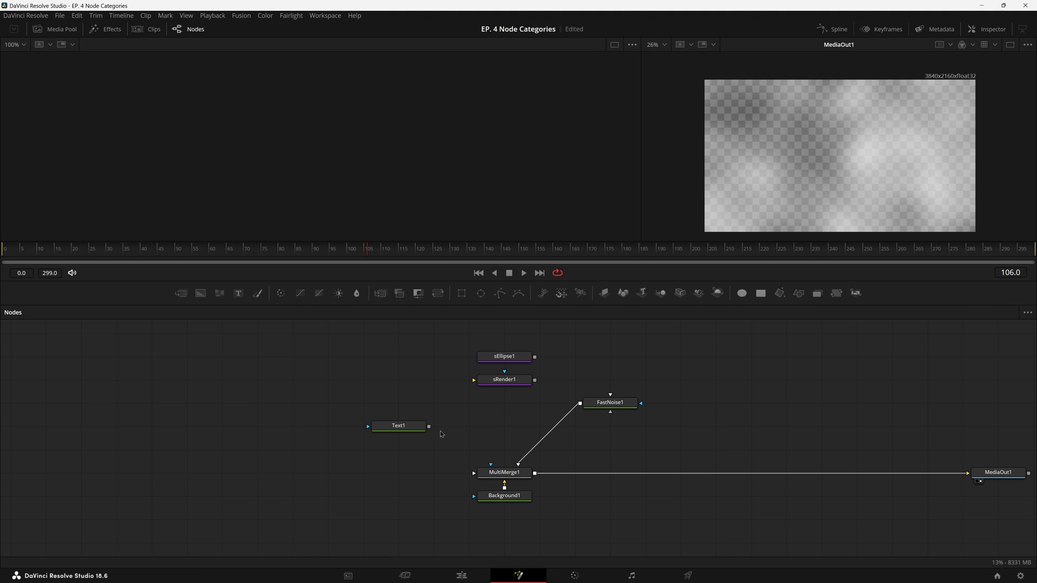
{"action": "left_click_drag", "start_coordinate": [429, 427], "coordinate": [501, 473]}
{"action": "left_click_drag", "start_coordinate": [535, 357], "coordinate": [498, 478]}
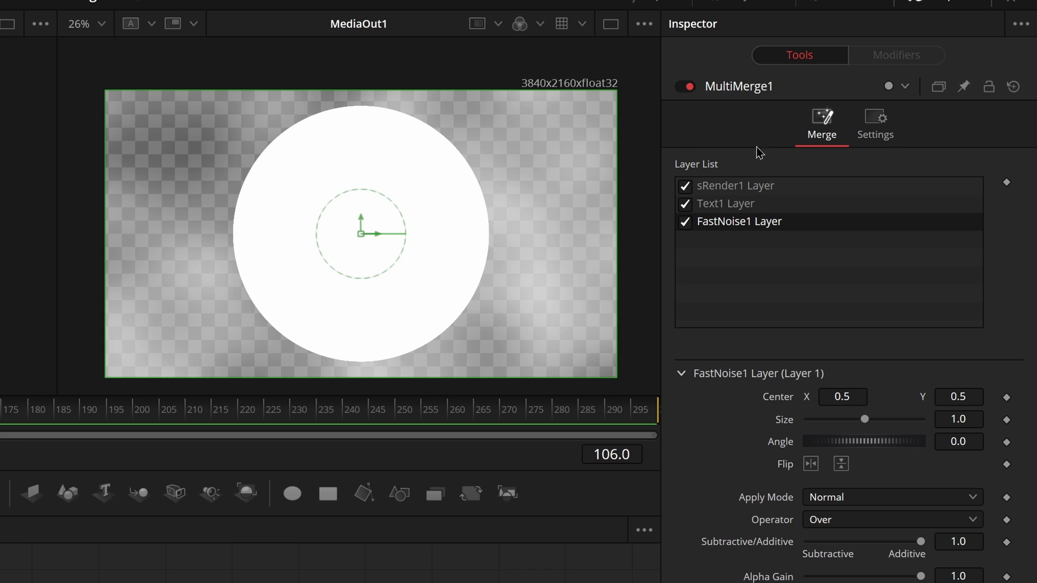
- Rename the FastNoise1 layer in MultiMerge1's Layer List to Fog
{"action": "left_click", "coordinate": [732, 205]}
{"action": "left_click", "coordinate": [738, 188]}
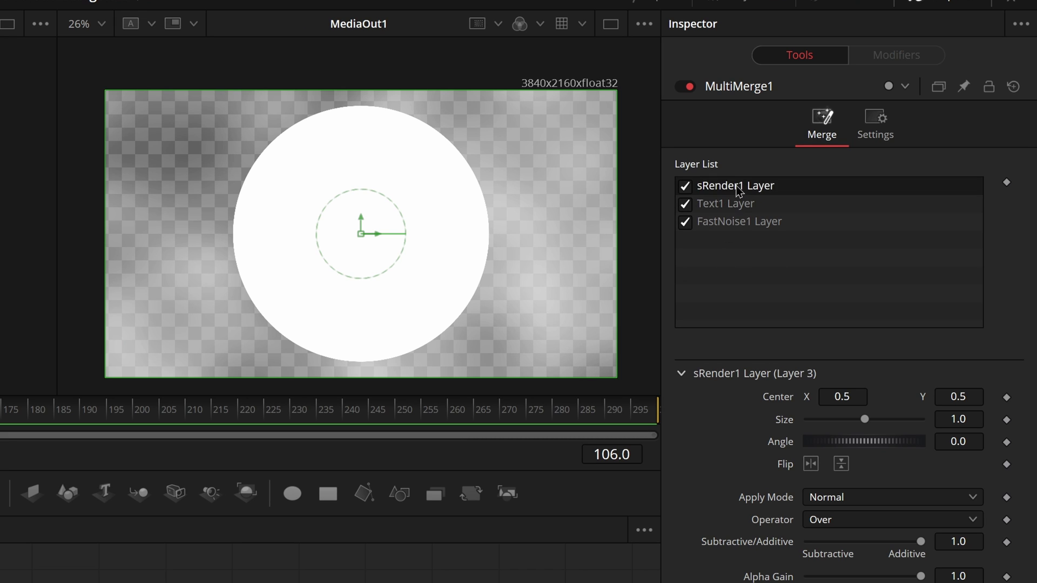
{"action": "left_click", "coordinate": [737, 223]}
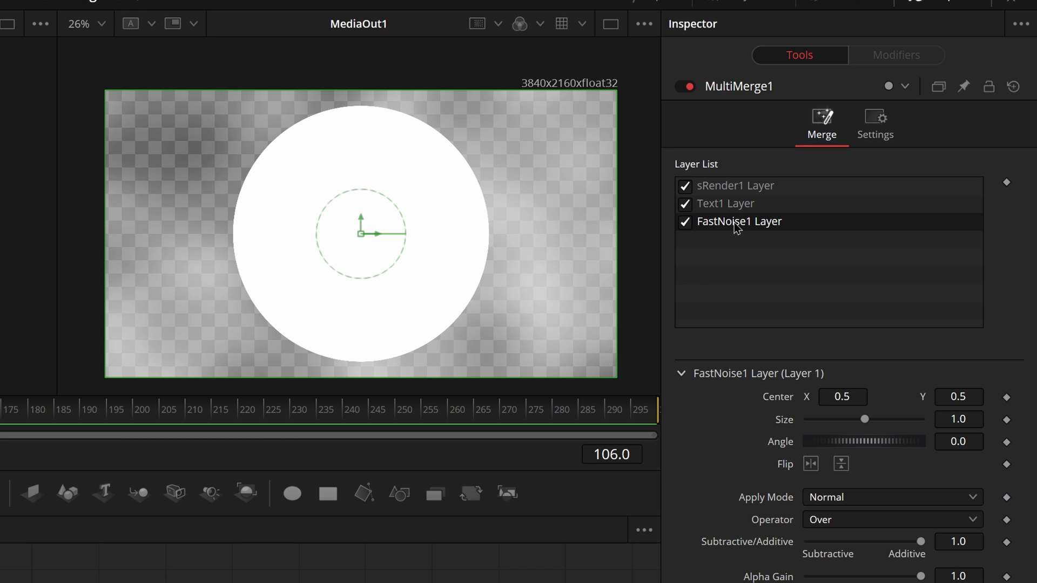
{"action": "double_click", "coordinate": [737, 224]}
{"action": "type", "text": "Fog"}
{"action": "key", "text": "Return"}
- Move the Text layer to the top and shift the Fog layer horizontally
{"action": "left_click_drag", "start_coordinate": [720, 205], "coordinate": [727, 187]}
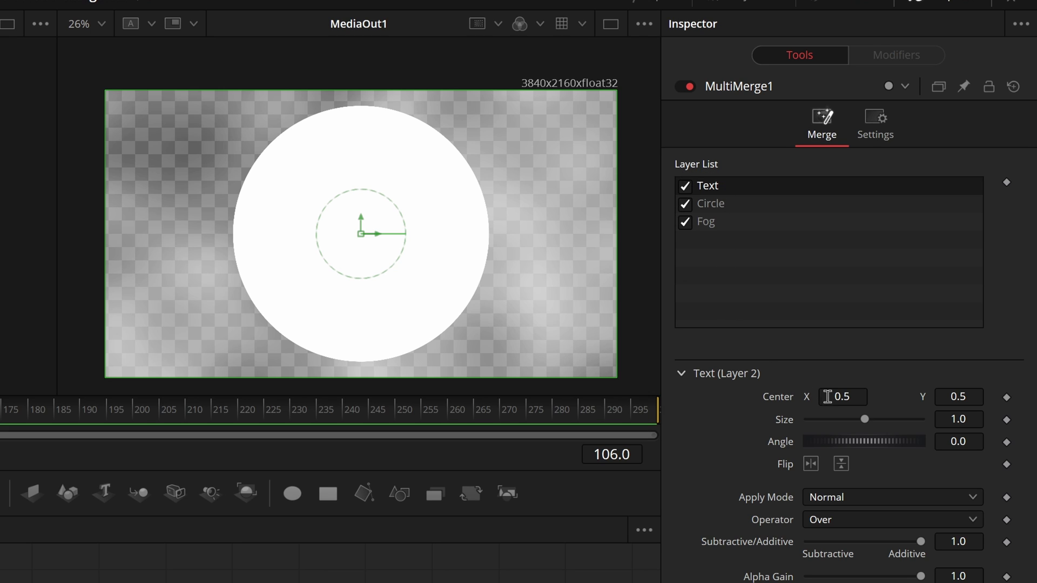
{"action": "left_click", "coordinate": [715, 231]}
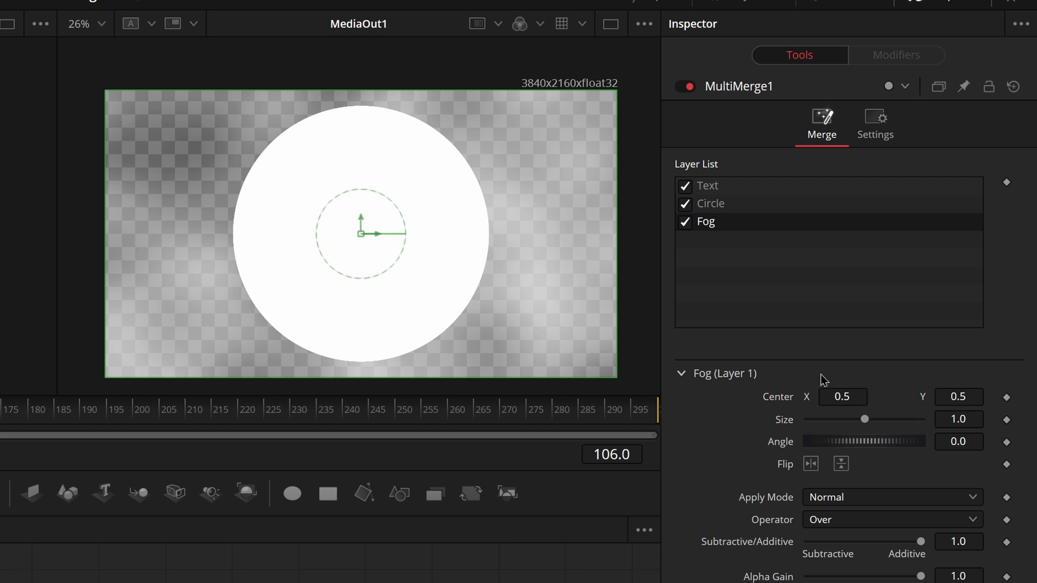
{"action": "left_click_drag", "start_coordinate": [778, 396], "coordinate": [836, 443]}
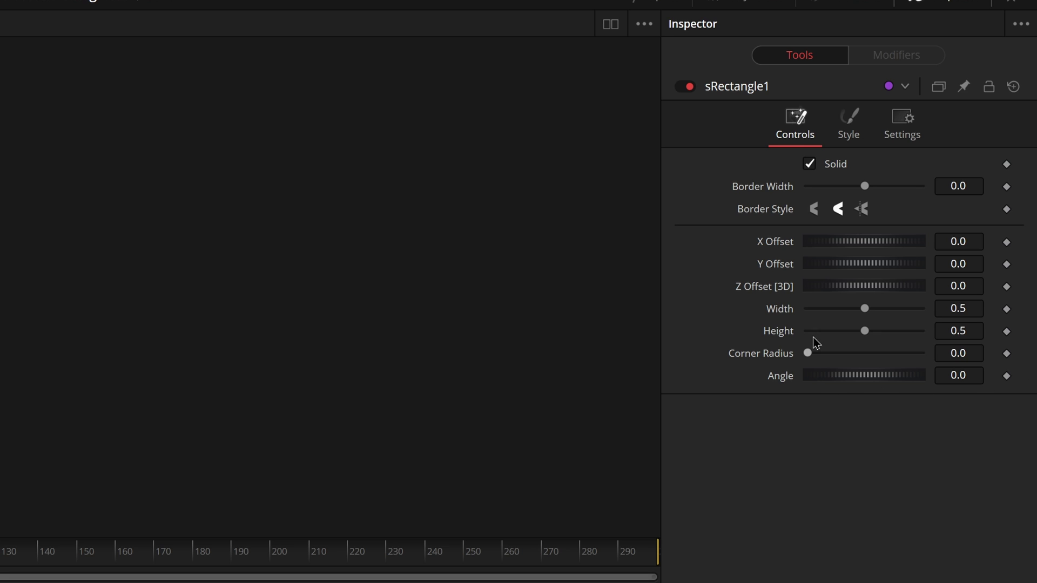
- View the rectangle's colour settings in the Inspector
{"action": "left_click", "coordinate": [847, 133]}
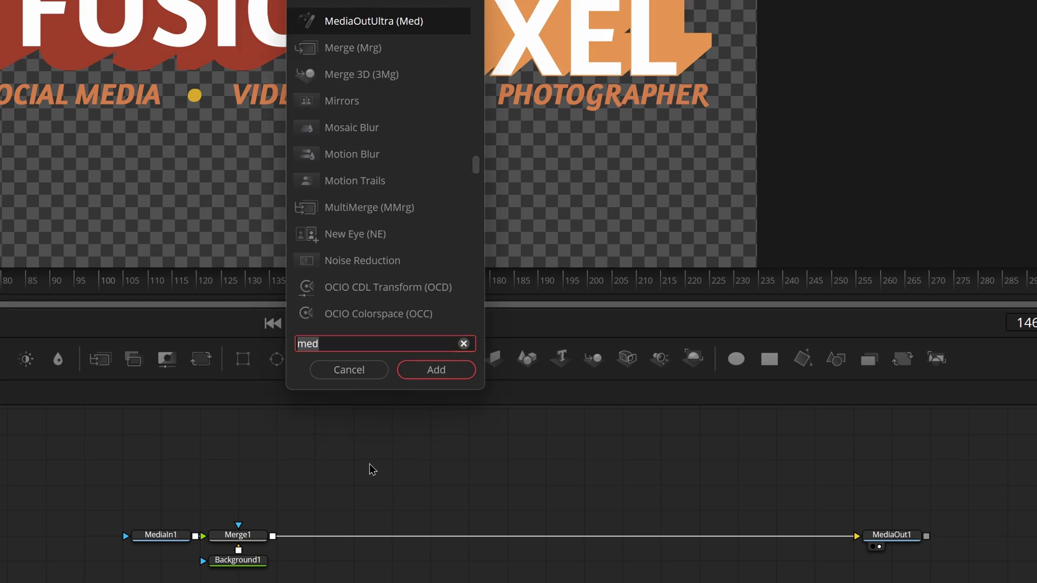
- Insert a Drop Shadow node between Merge1 and MediaOut1
{"action": "type", "text": "d"}
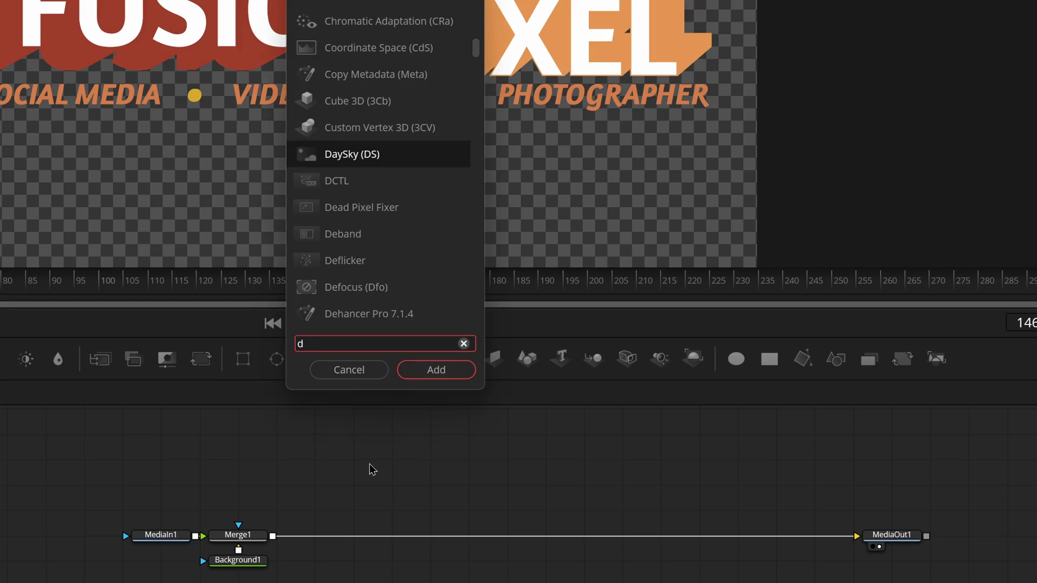
{"action": "type", "text": "rop"}
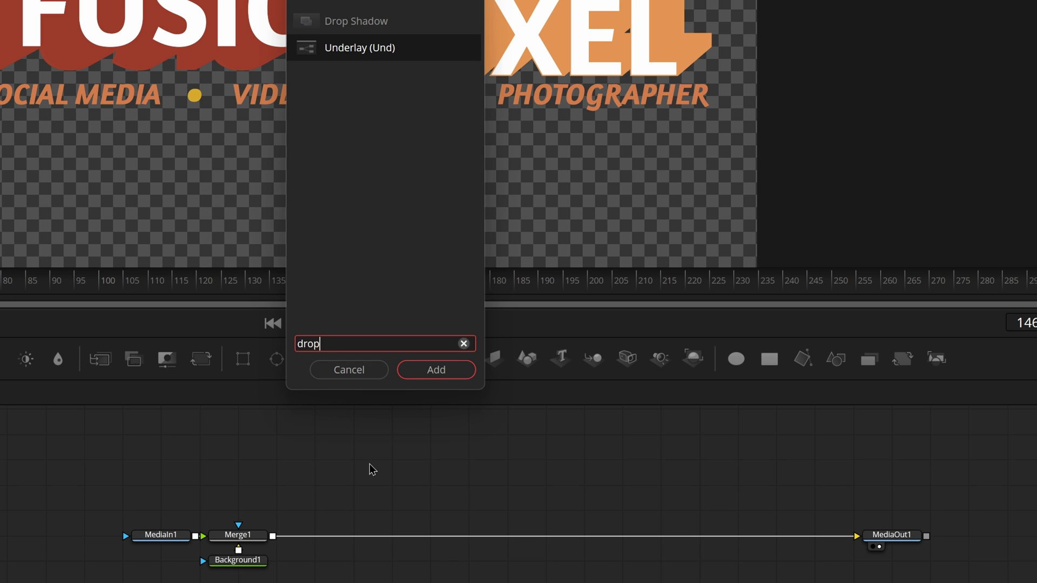
{"action": "key", "text": "Up"}
{"action": "key", "text": "Return"}
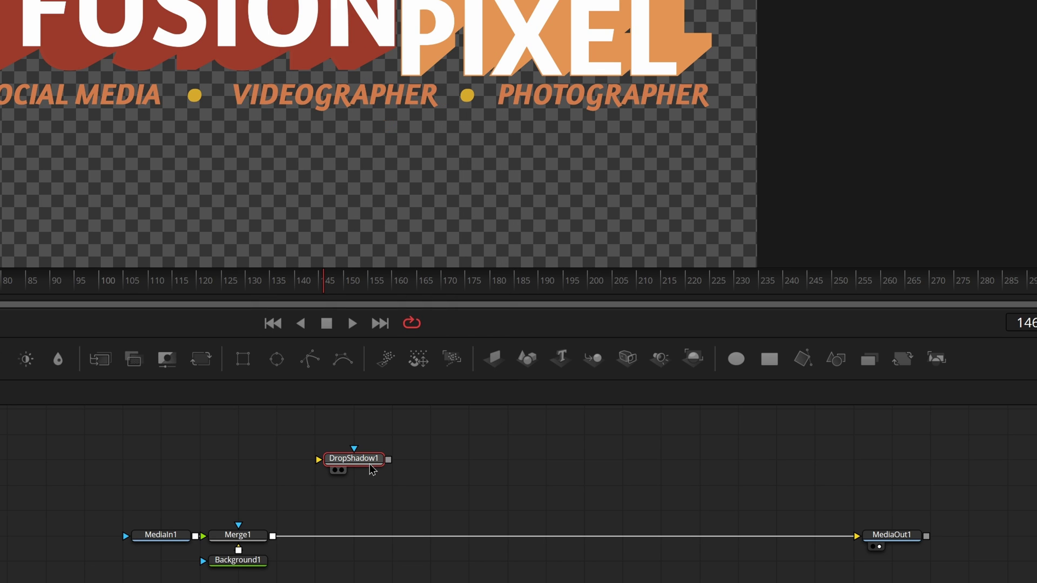
{"action": "left_click_drag", "start_coordinate": [371, 469], "coordinate": [336, 541]}
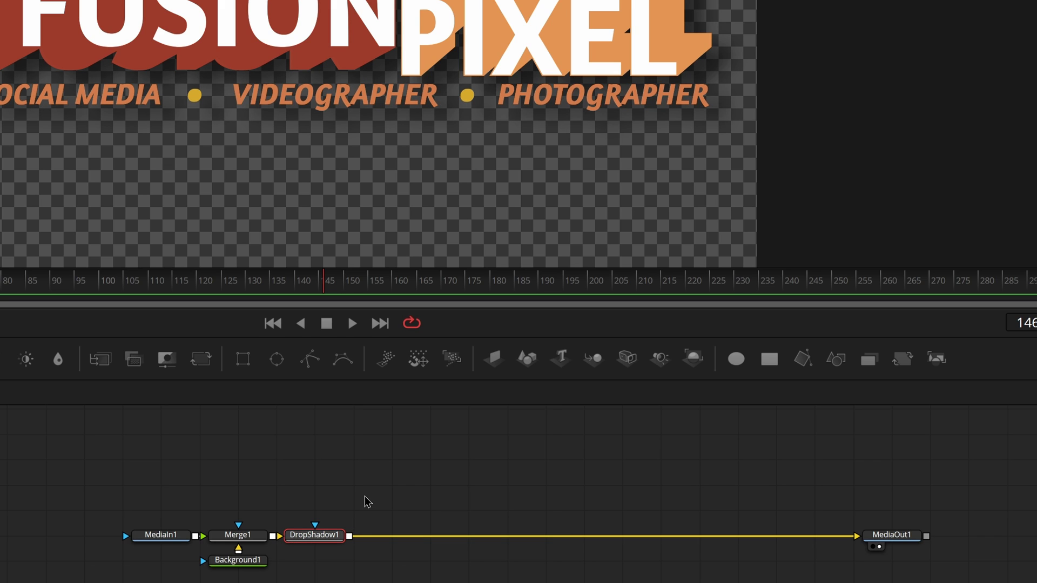
- Insert a Transform node (xf) between DropShadow1 and MediaOut1
{"action": "key", "text": "shift+space"}
{"action": "type", "text": "xf"}
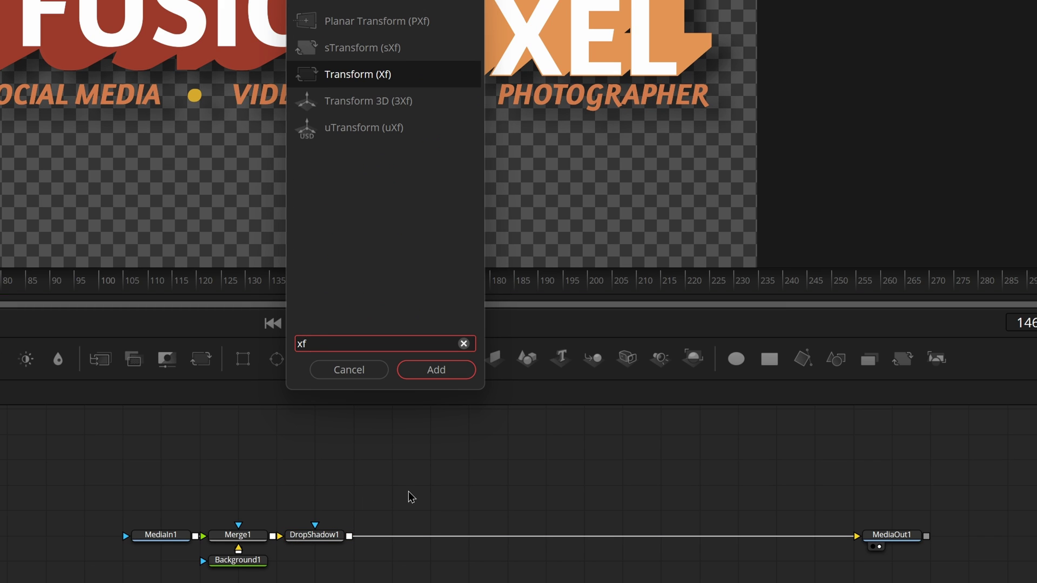
{"action": "key", "text": "Return"}
{"action": "left_click_drag", "start_coordinate": [410, 489], "coordinate": [408, 542]}
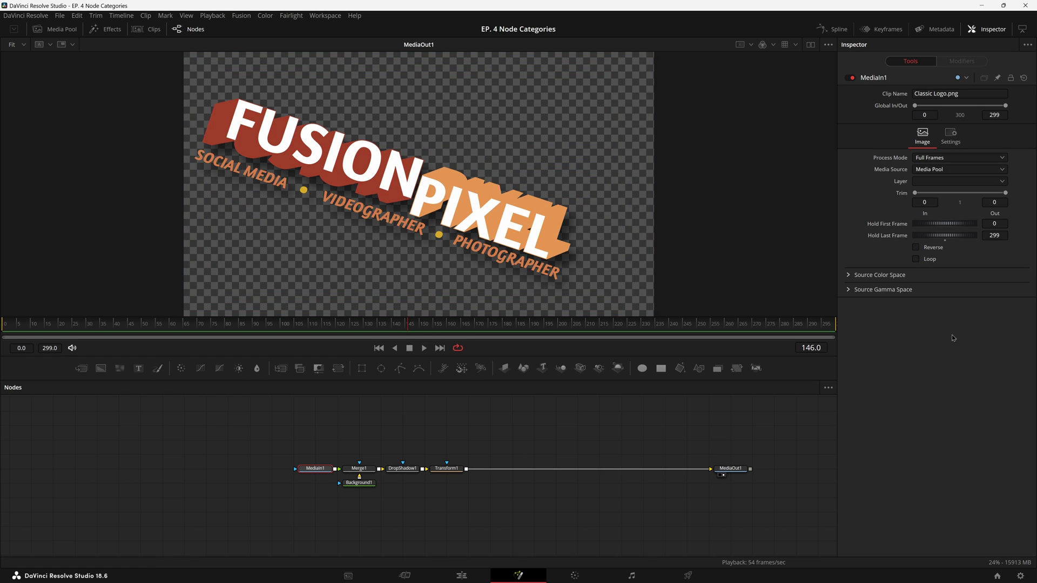
- Check MediaIn1's general settings, then select Transform1 to see its controls
{"action": "left_click", "coordinate": [955, 137]}
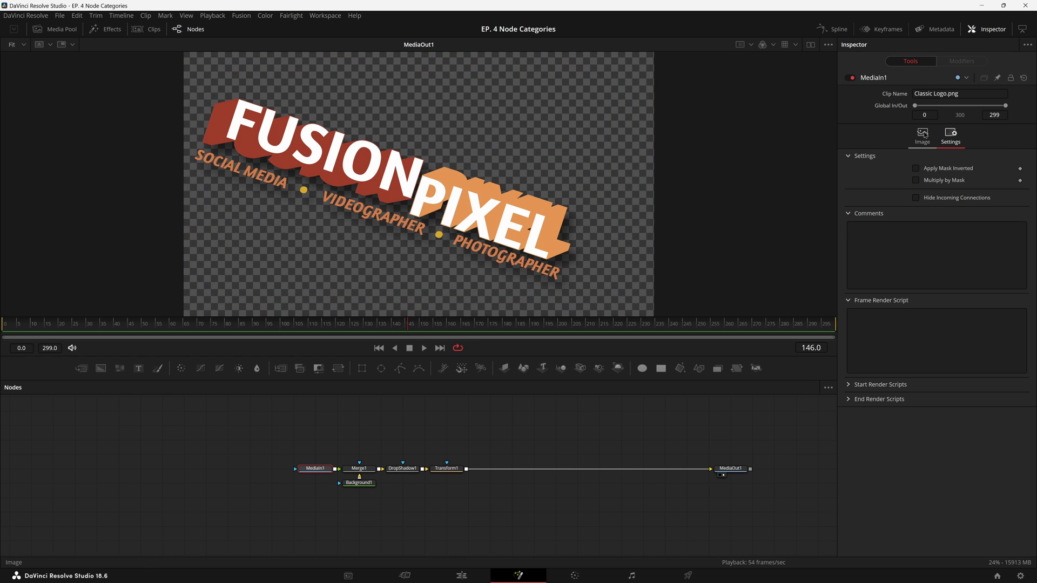
{"action": "left_click", "coordinate": [440, 470]}
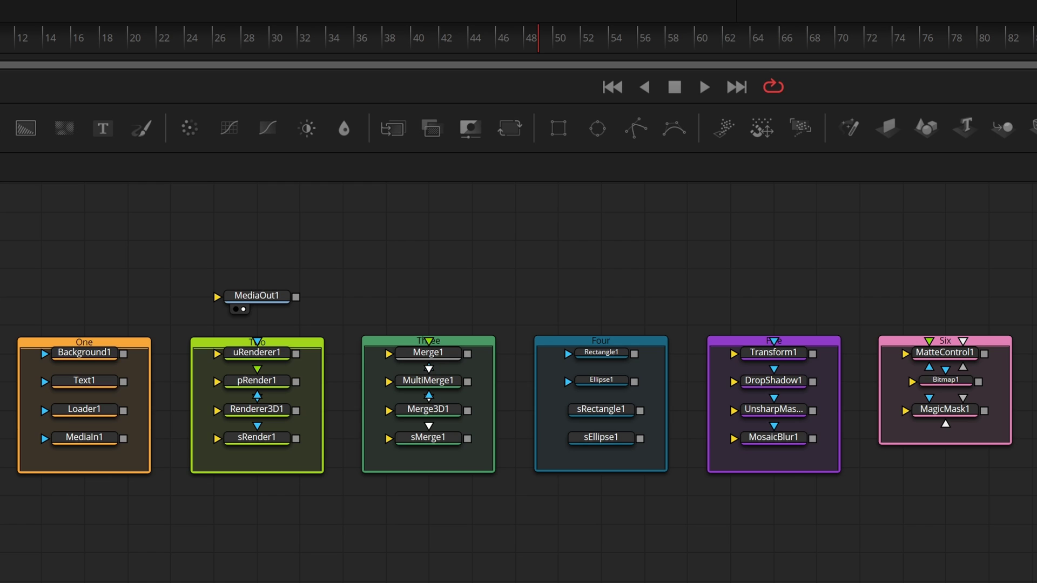
- Search the tool list for the Note tool with 'no'
{"action": "type", "text": "note!"}
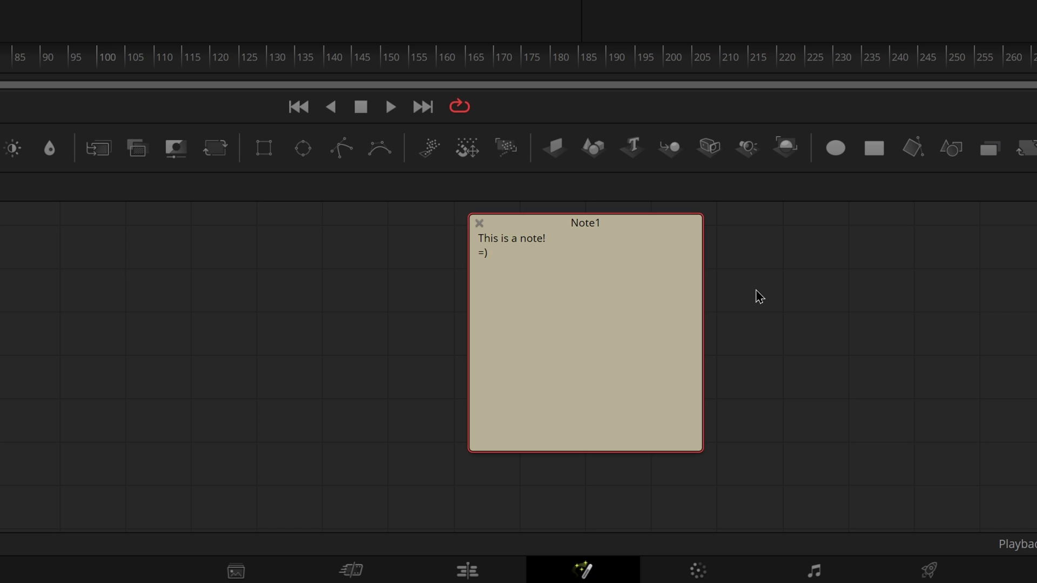
- Collapse and re-expand the note, then rename its title to MyNote
{"action": "left_click", "coordinate": [480, 223]}
{"action": "left_click", "coordinate": [516, 232]}
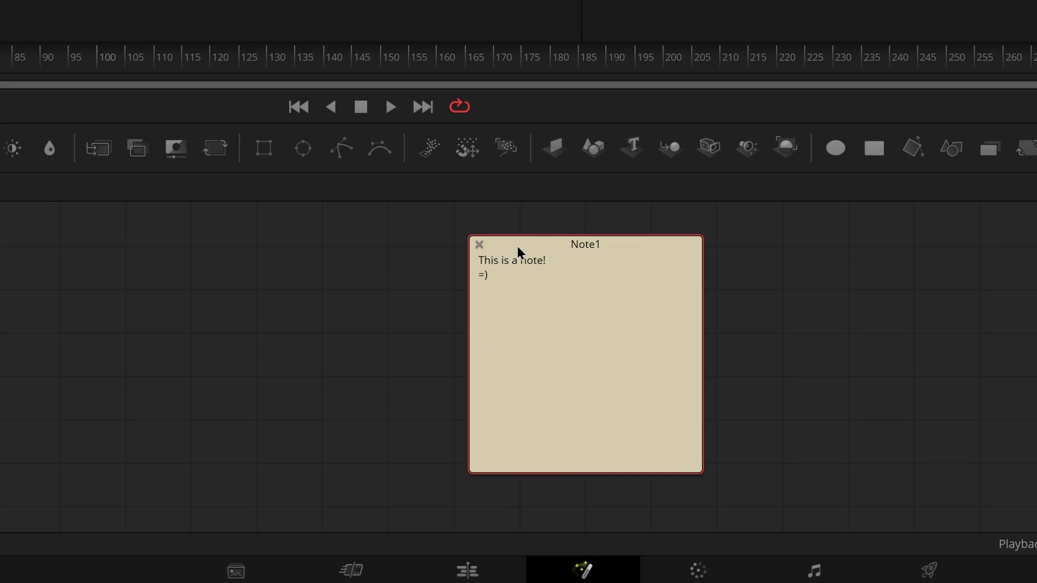
{"action": "double_click", "coordinate": [584, 245]}
{"action": "key", "text": "Return"}
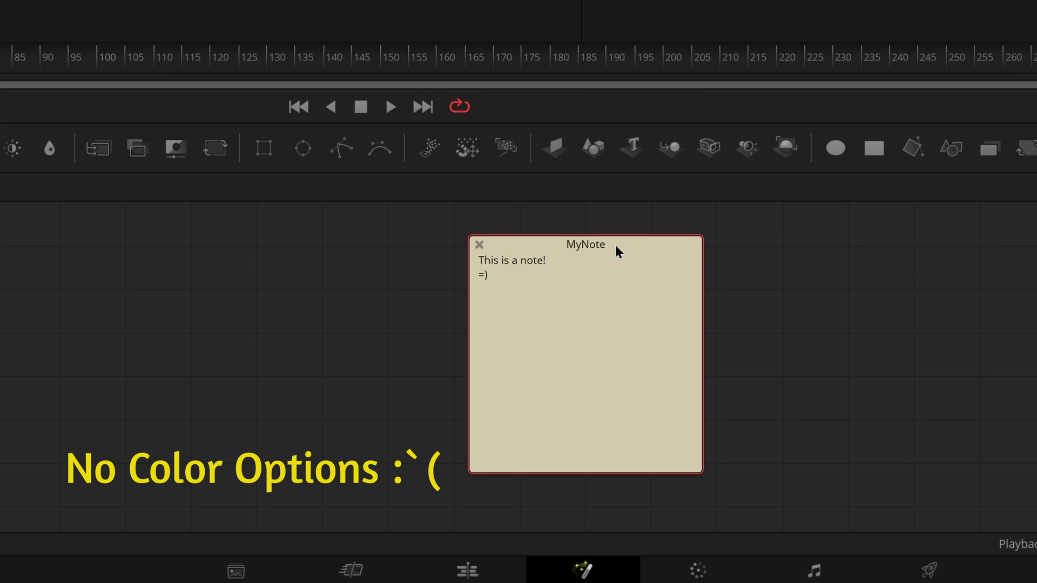
- Collapse the MyNote note to a small box and look for its colour settings
{"action": "right_click", "coordinate": [656, 247]}
{"action": "left_click", "coordinate": [702, 403]}
{"action": "right_click", "coordinate": [554, 251]}
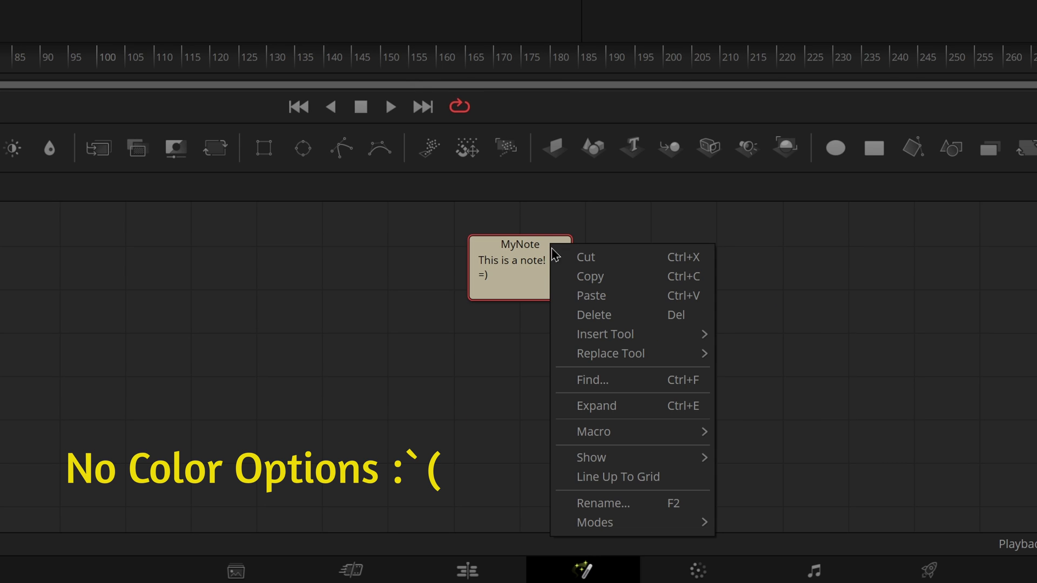